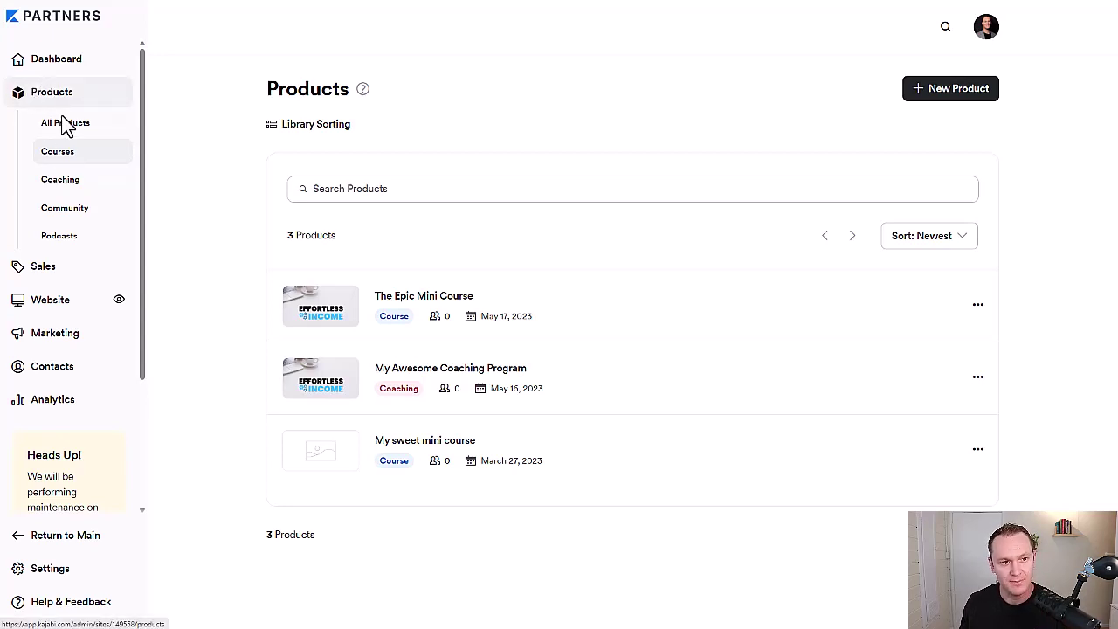
Go to Sales > Offers and scroll through the table of existing offers
left_click(44, 156)
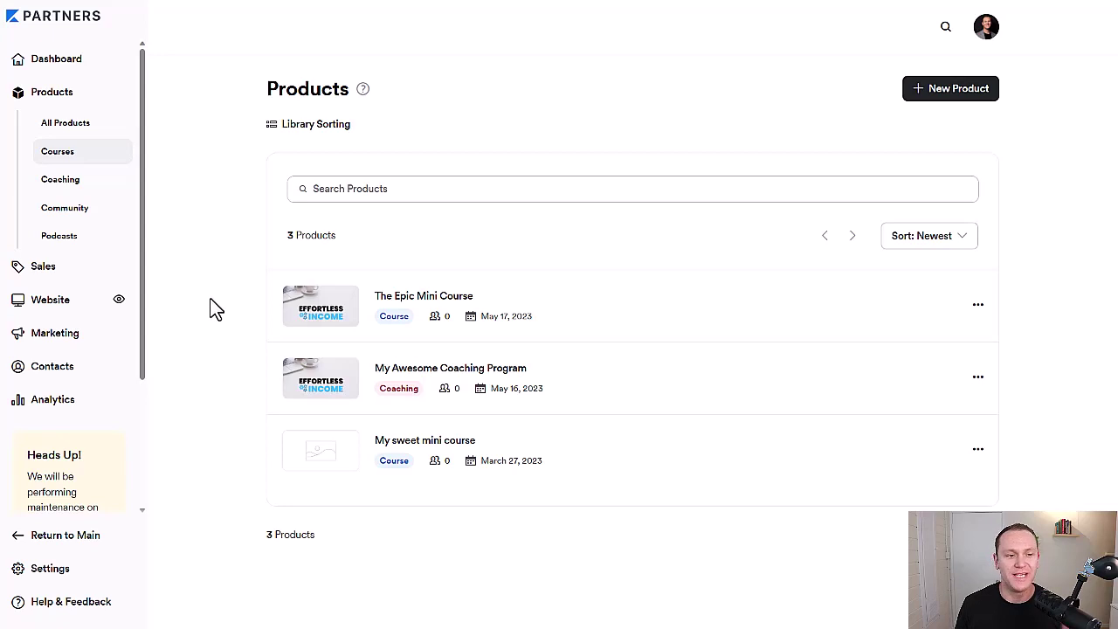
left_click(66, 278)
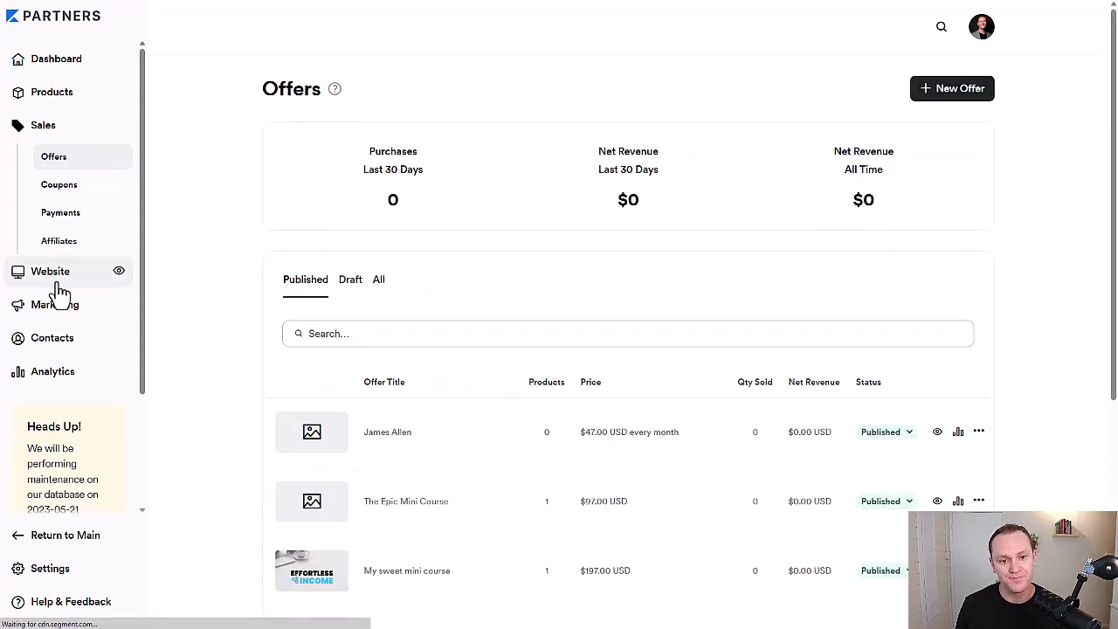
scroll(270, 282, "down", 5)
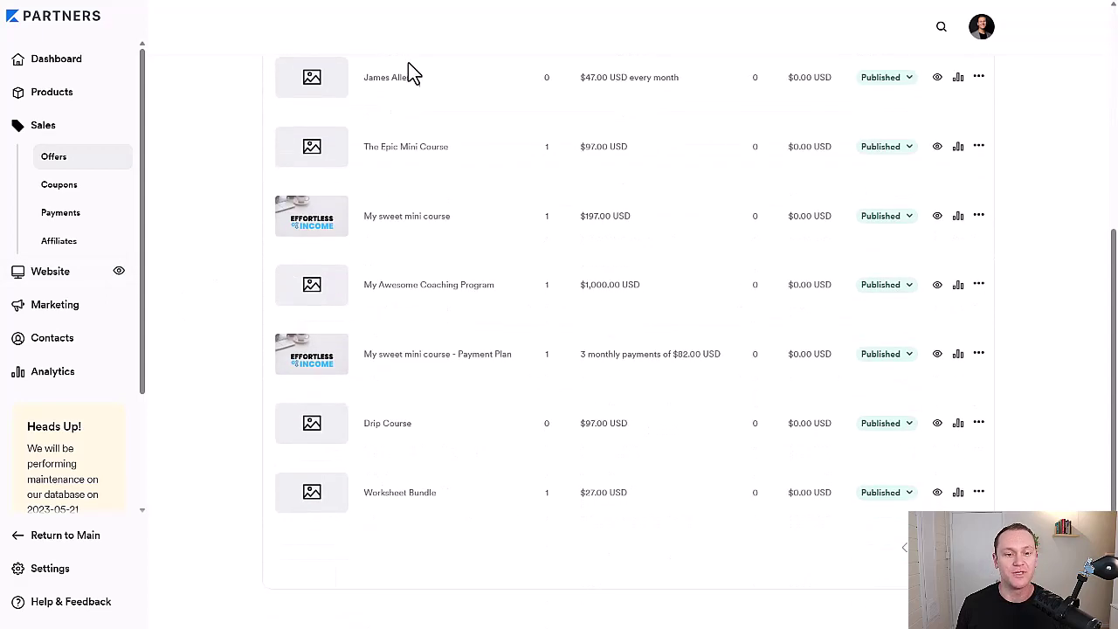
scroll(332, 452, "up", 5)
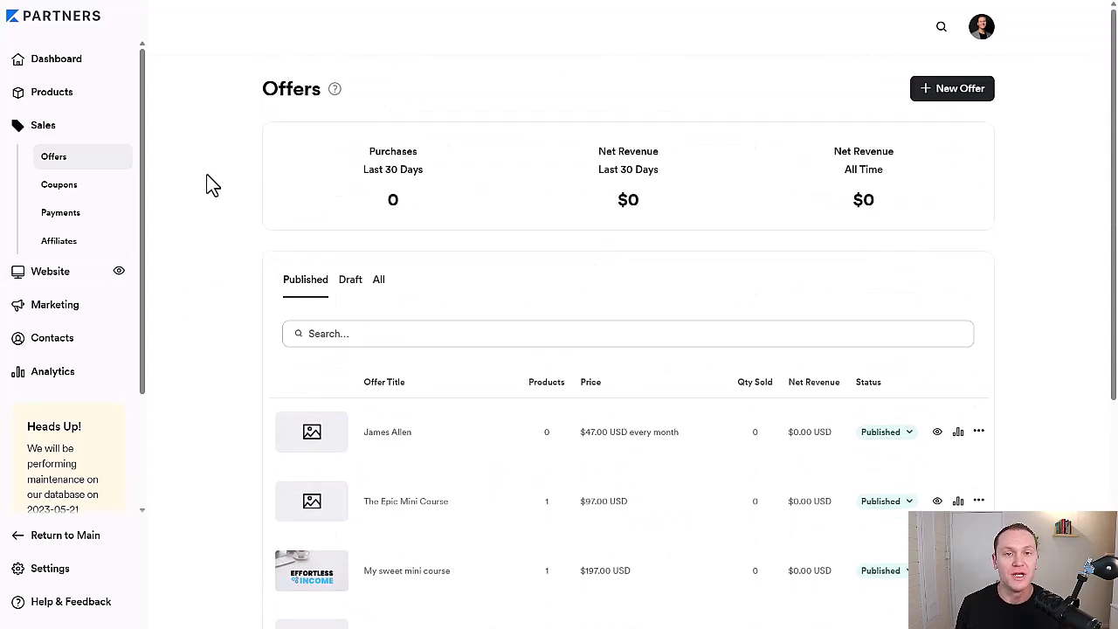
scroll(210, 184, "down", 1)
scroll(210, 184, "up", 1)
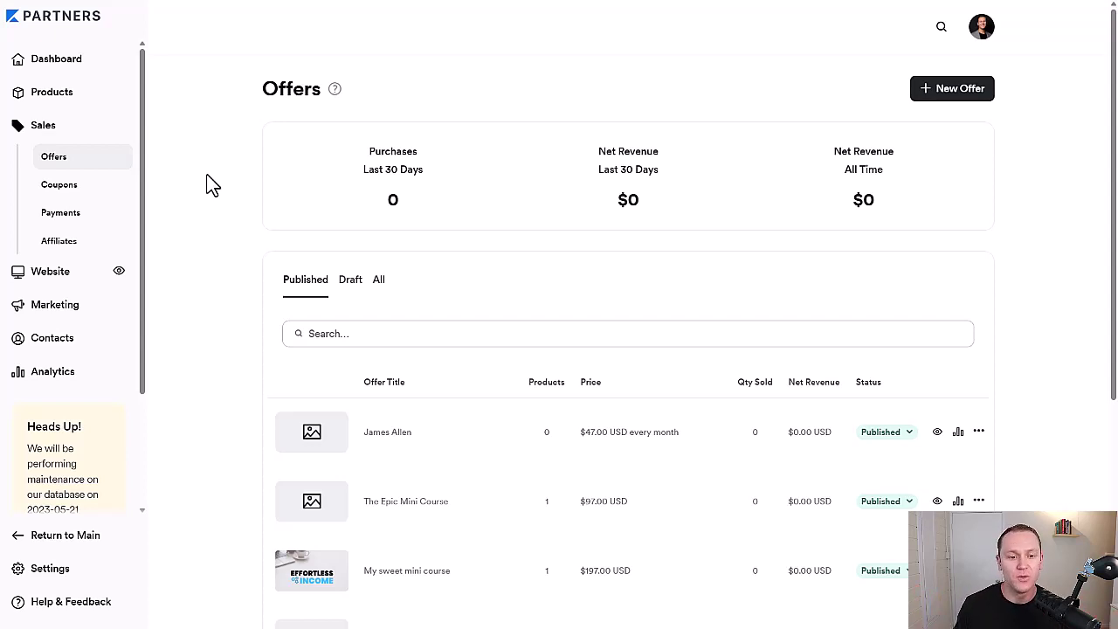
scroll(207, 185, "down", 2)
scroll(207, 184, "up", 2)
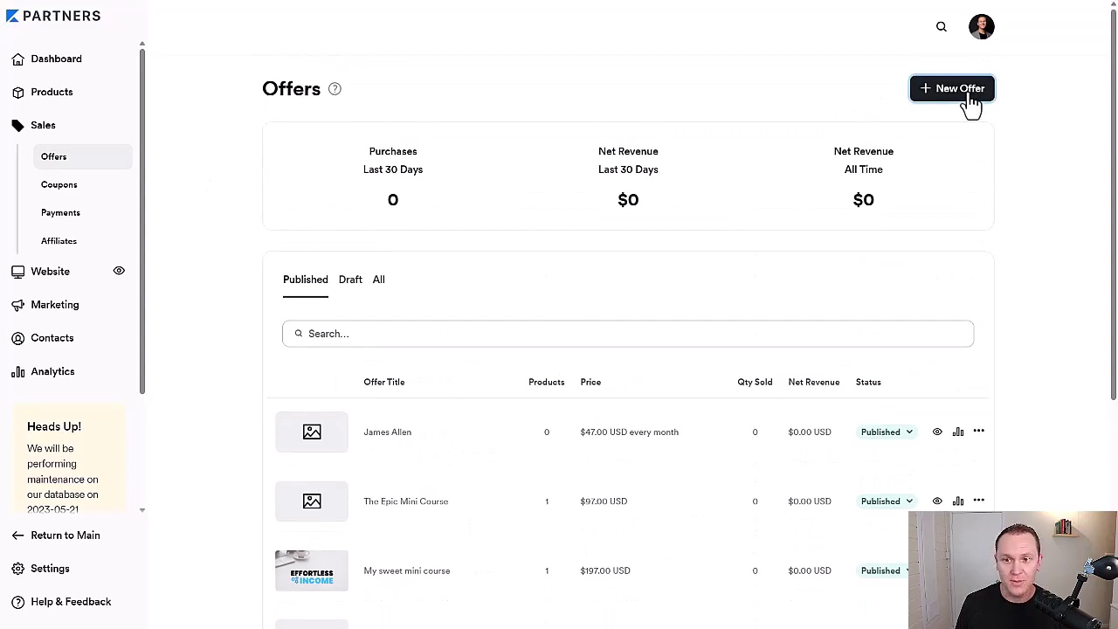
Create a new offer and enter the title 'Super awesome bundle', correcting the typo
left_click(971, 103)
left_click(230, 171)
type("Super")
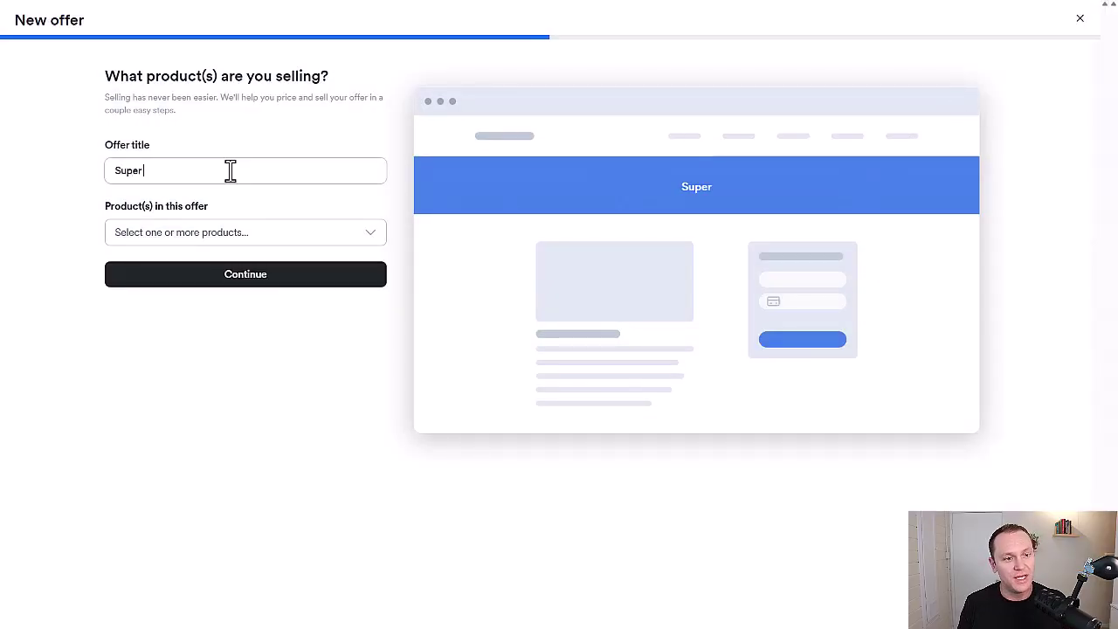
type(" awesome byn")
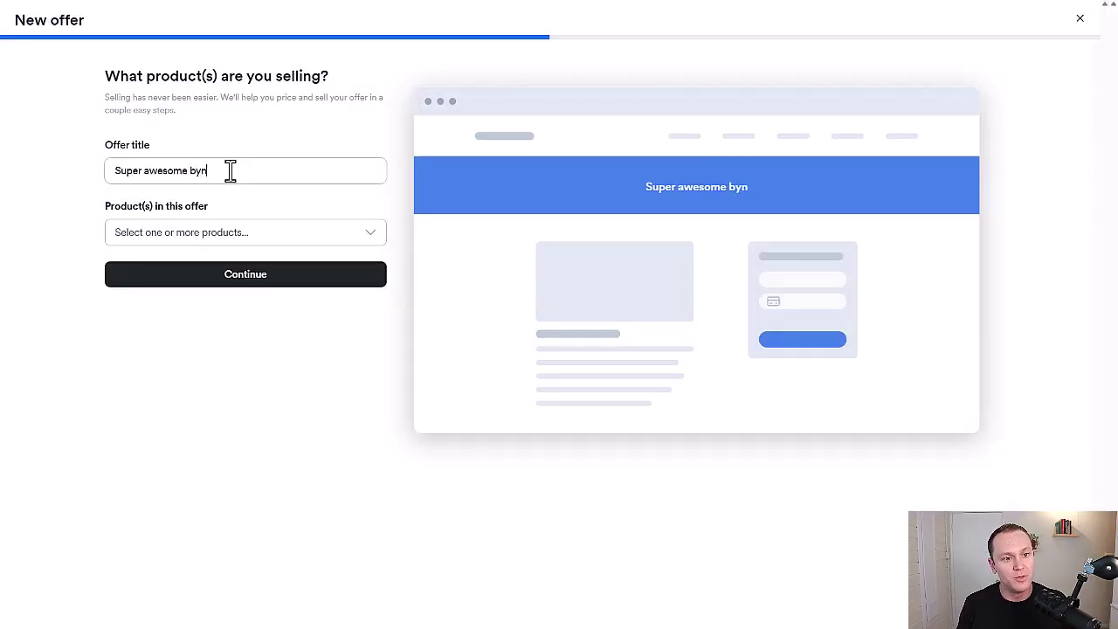
key("BackSpace")
key("BackSpace")
type("undle")
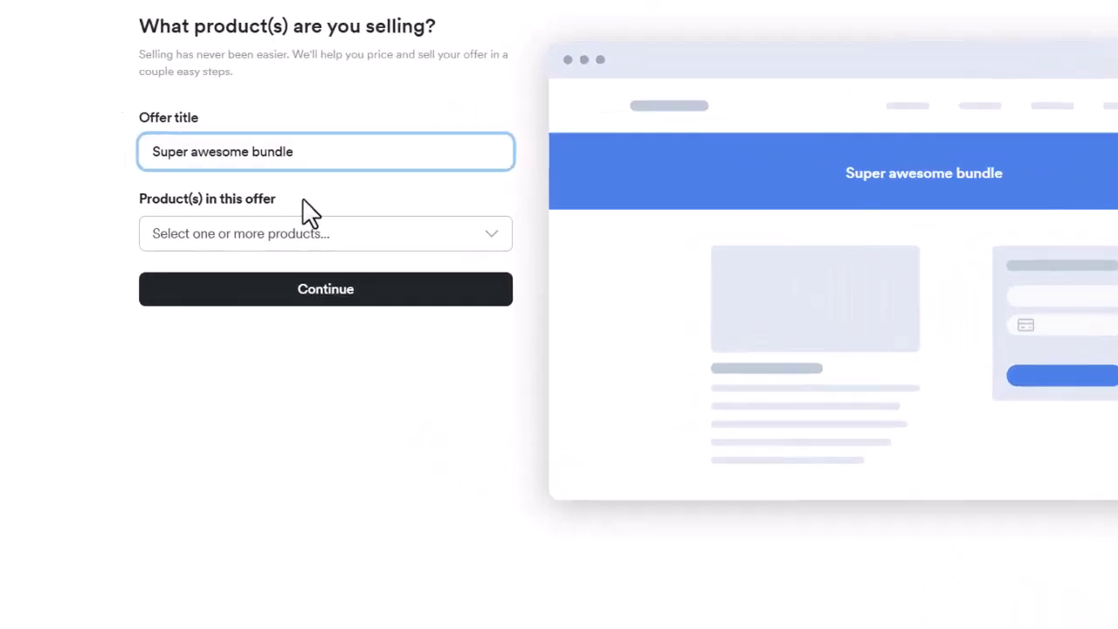
left_click_drag(235, 217, 78, 215)
left_click(75, 217)
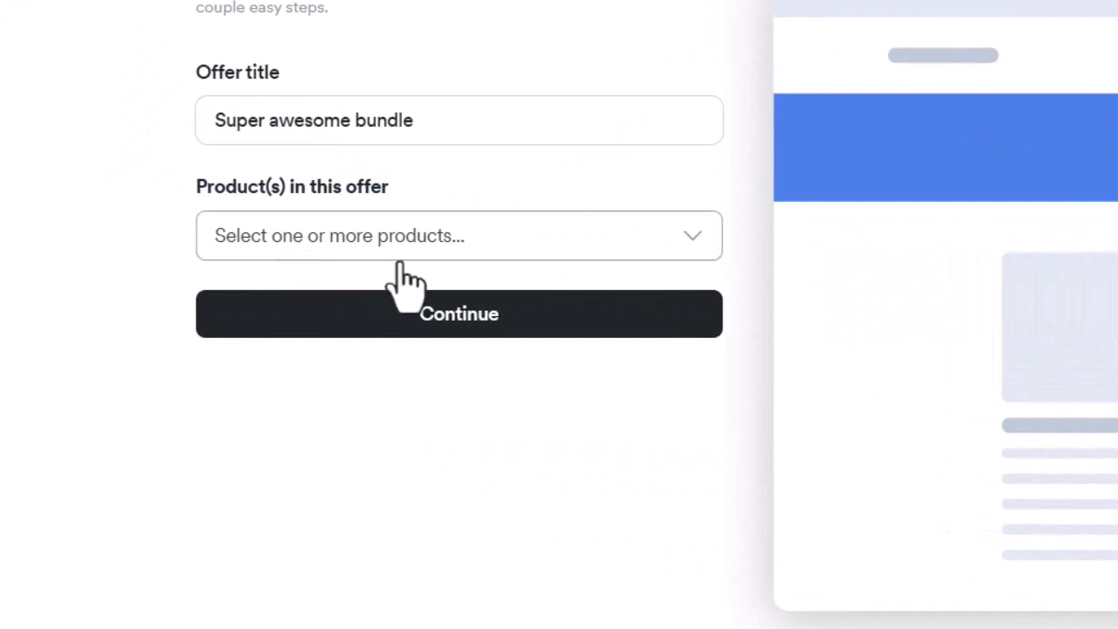
Tick My sweet mini course, My Awesome Coaching Program and The Epic Mini Course as offer products
left_click(523, 262)
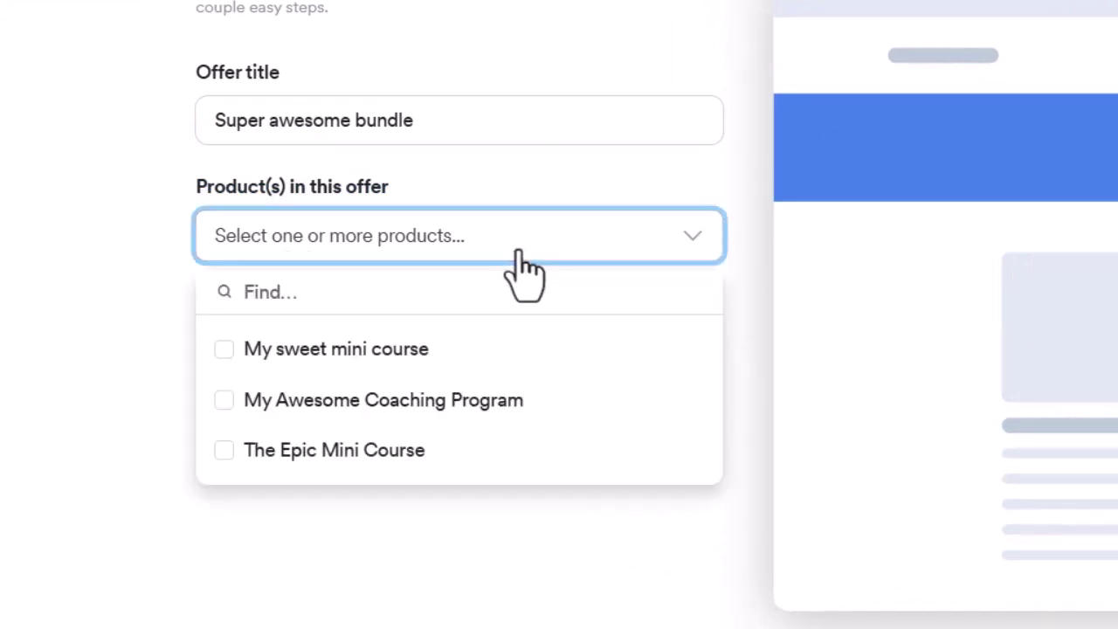
left_click(281, 351)
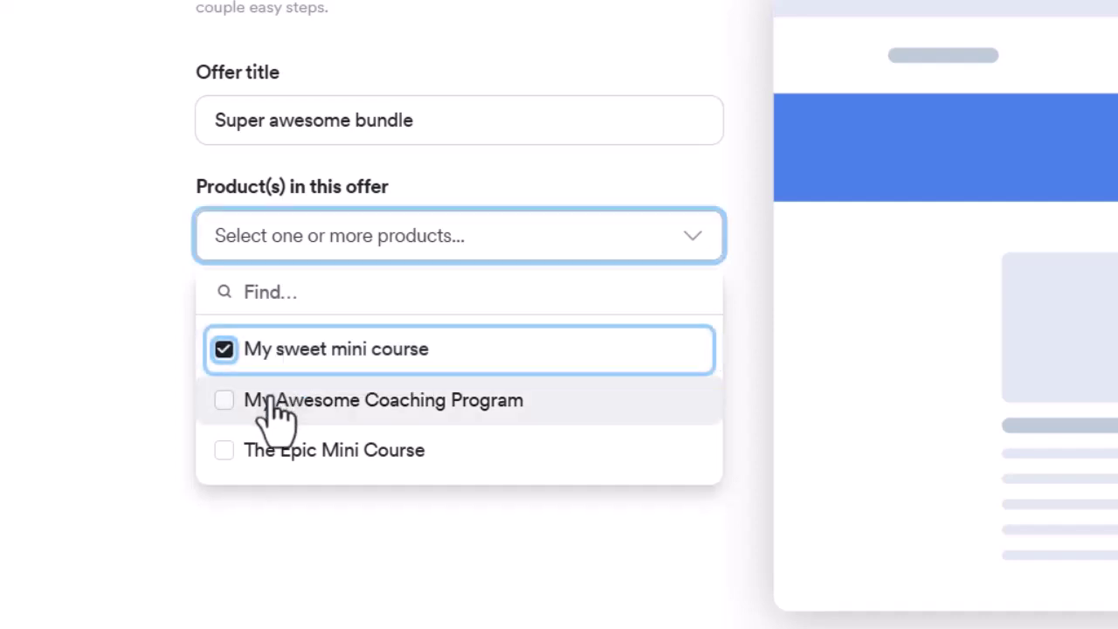
left_click(270, 402)
left_click(264, 450)
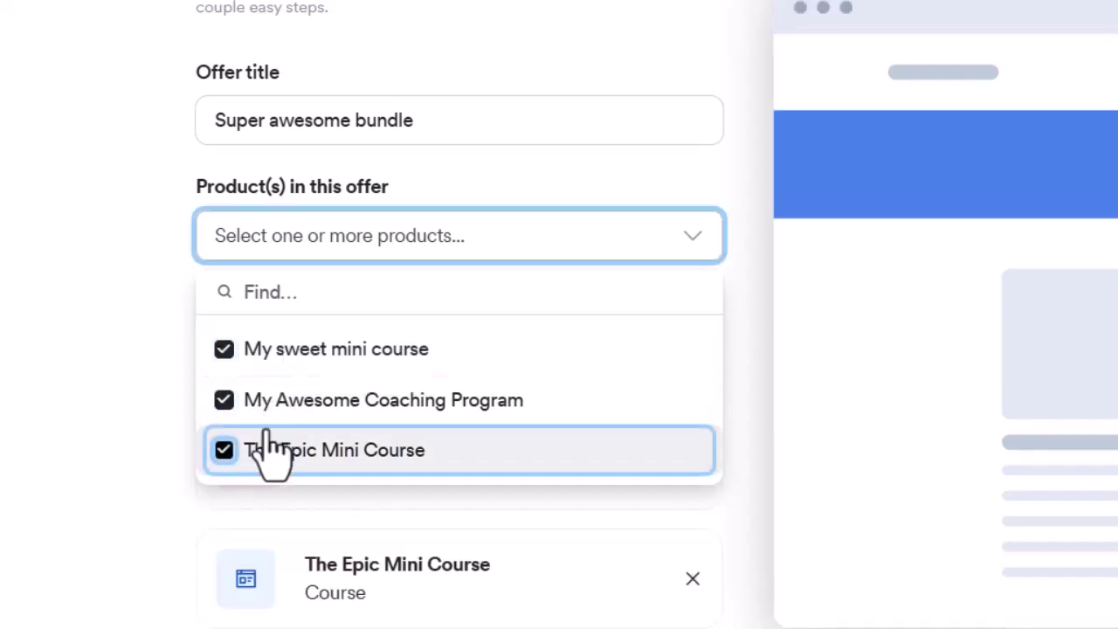
left_click(128, 360)
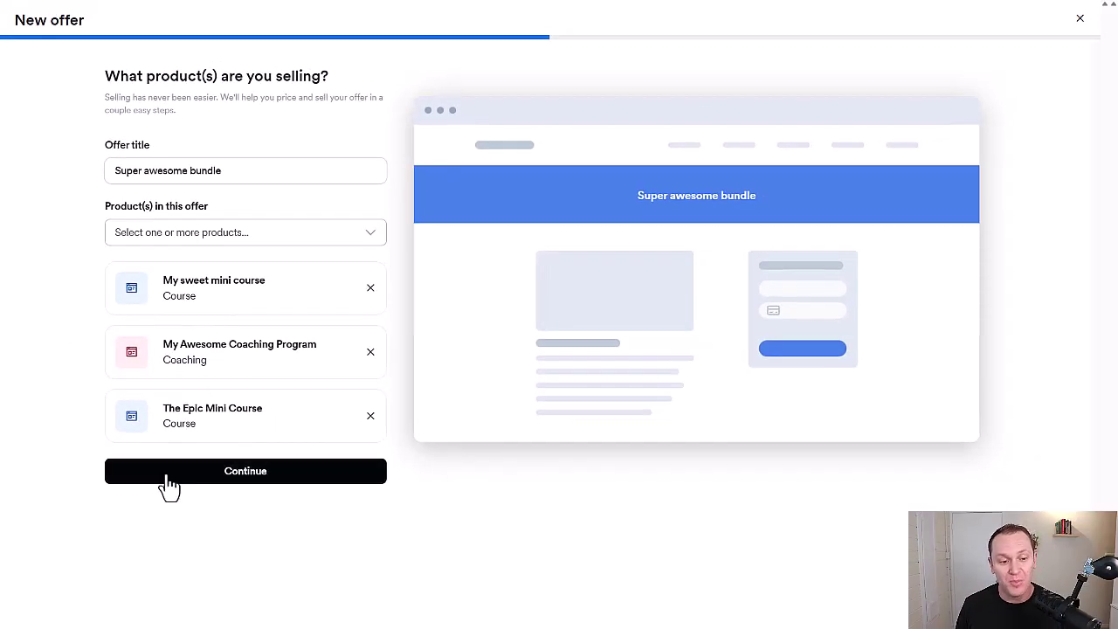
Price the offer as a one-time payment of 197
left_click(169, 480)
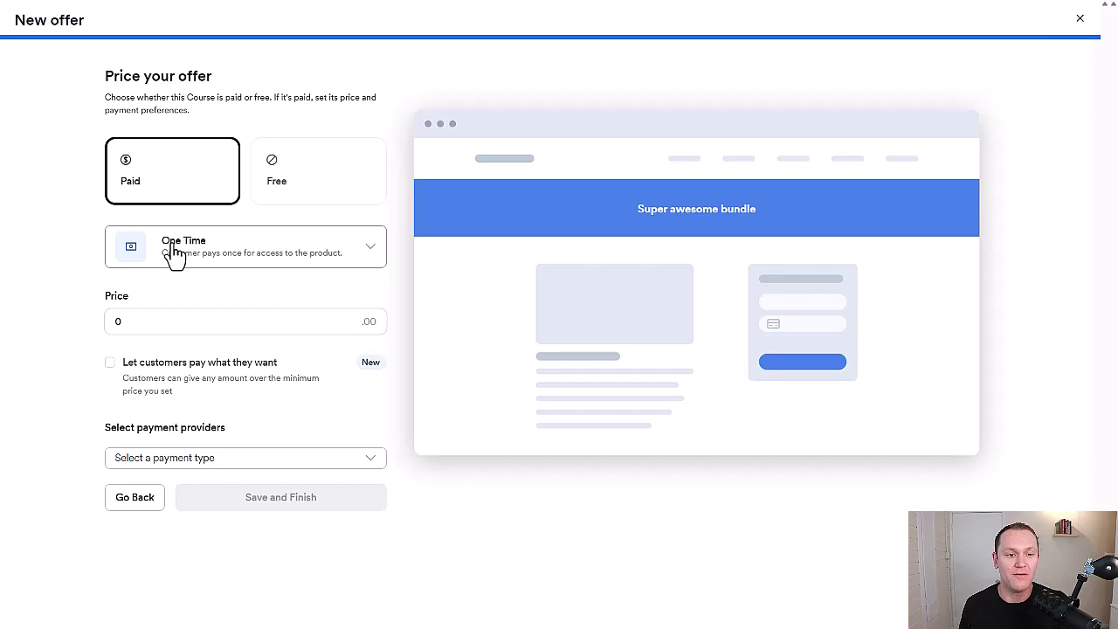
left_click(173, 252)
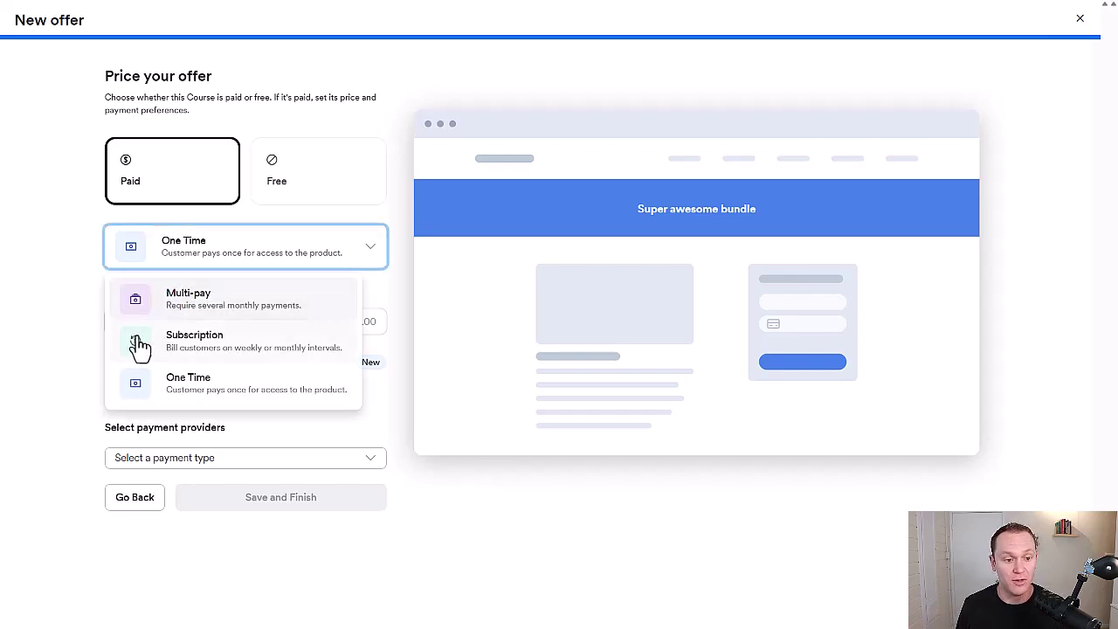
left_click(175, 382)
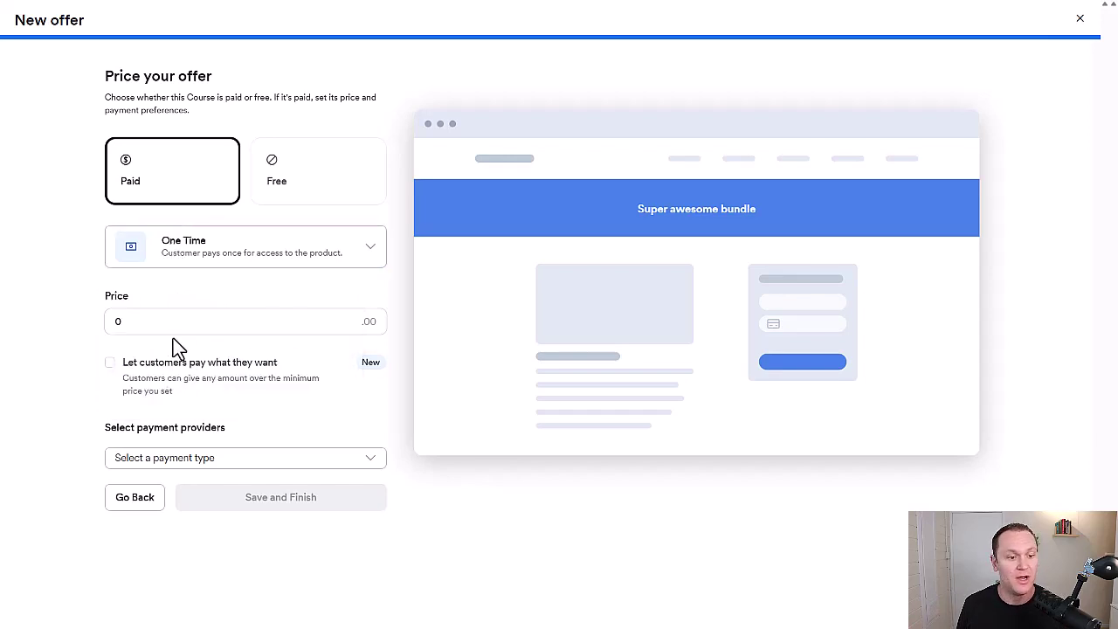
left_click(107, 323)
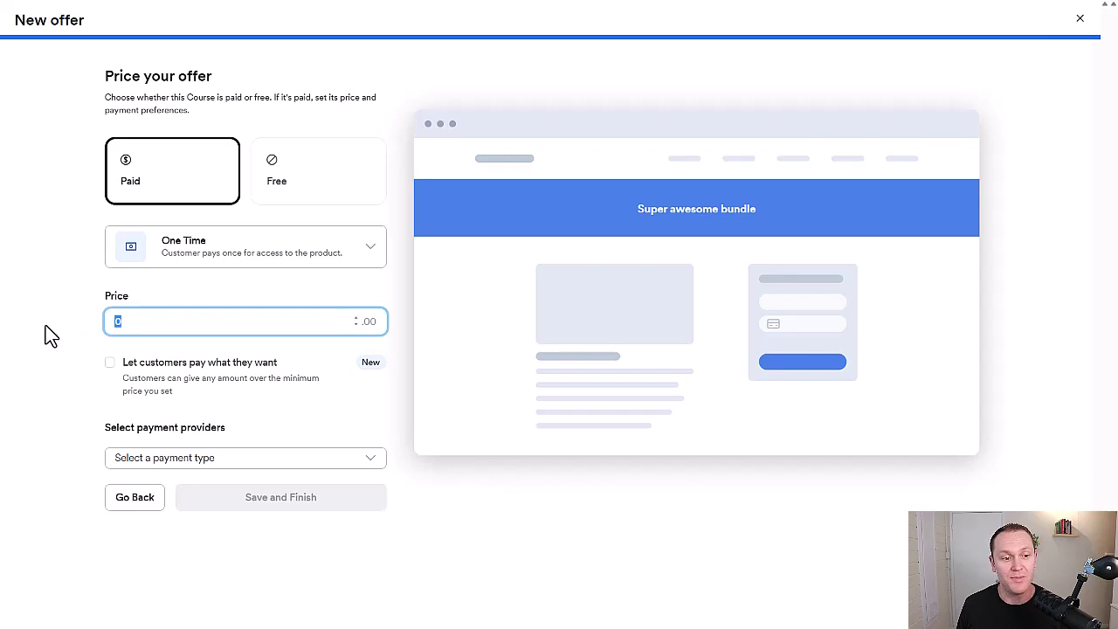
type("197")
left_click(52, 257)
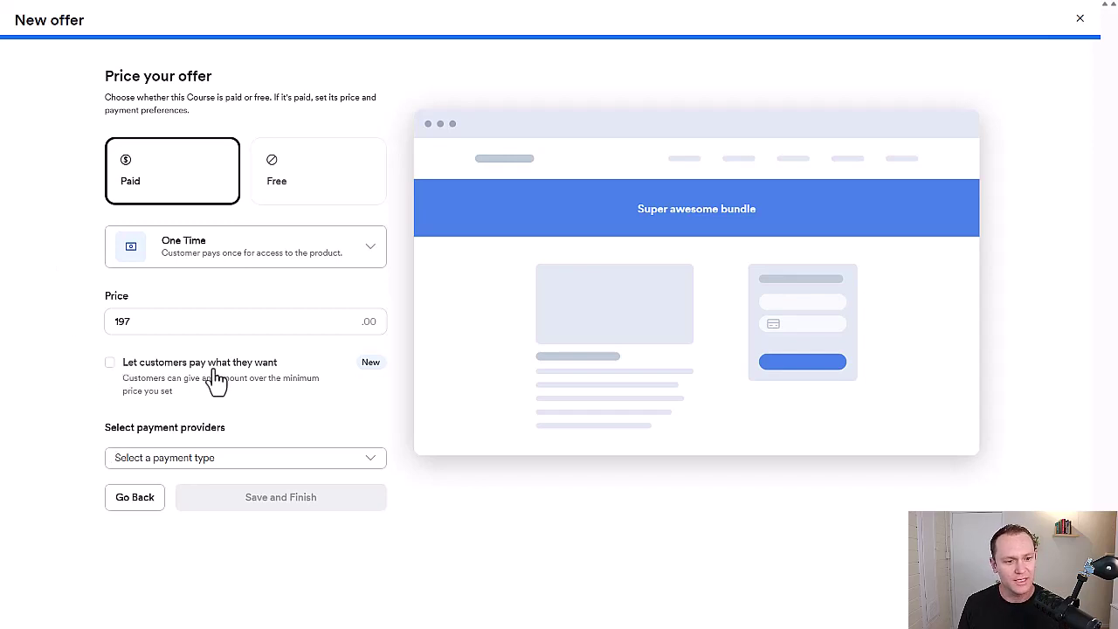
Select Stripe as the payment provider and save the offer
left_click(187, 457)
left_click(177, 509)
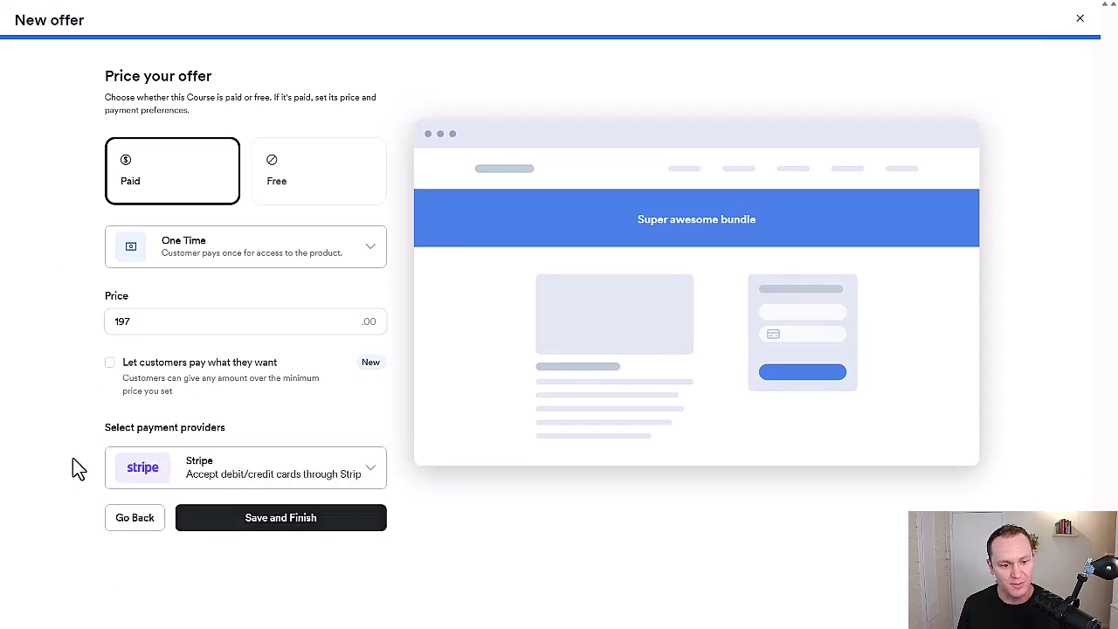
left_click(212, 519)
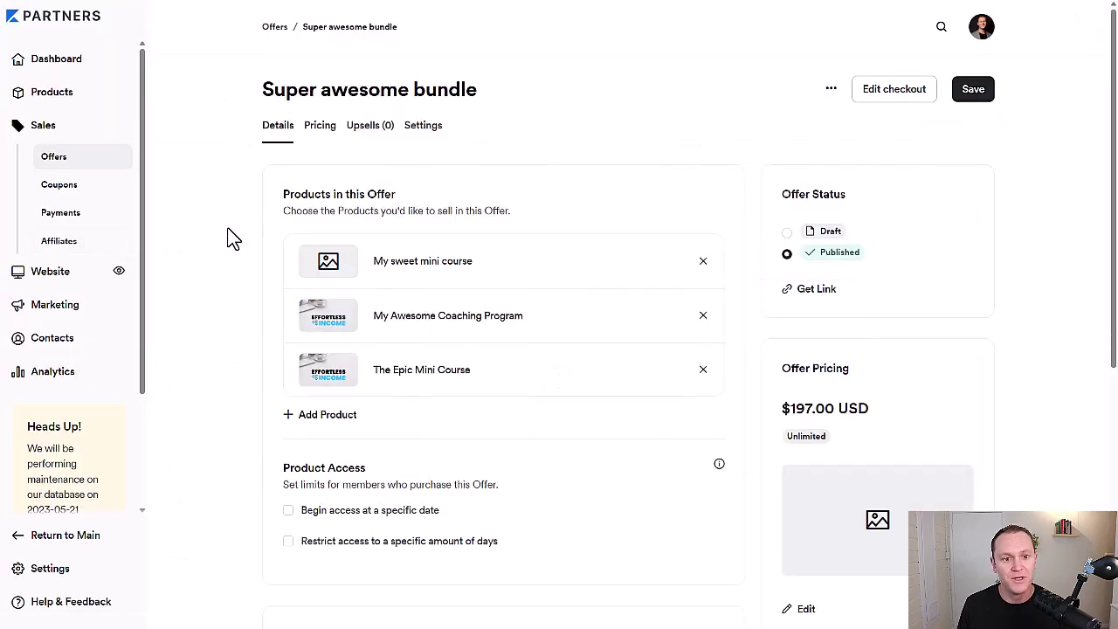
Review the Super awesome bundle offer's Details page and save it
left_click_drag(276, 197, 394, 196)
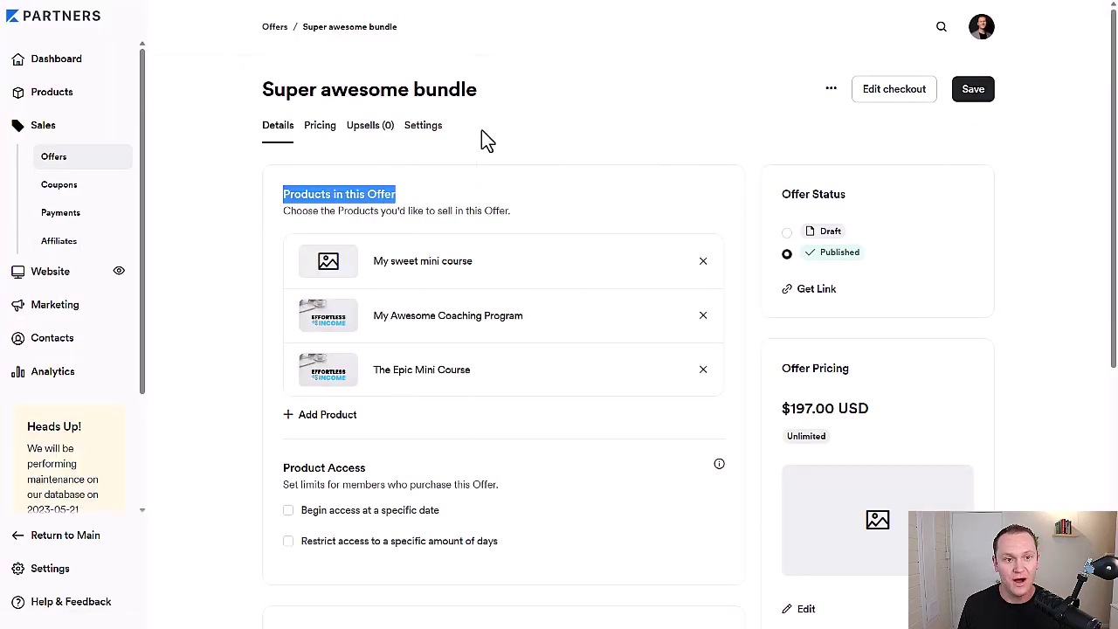
left_click(243, 171)
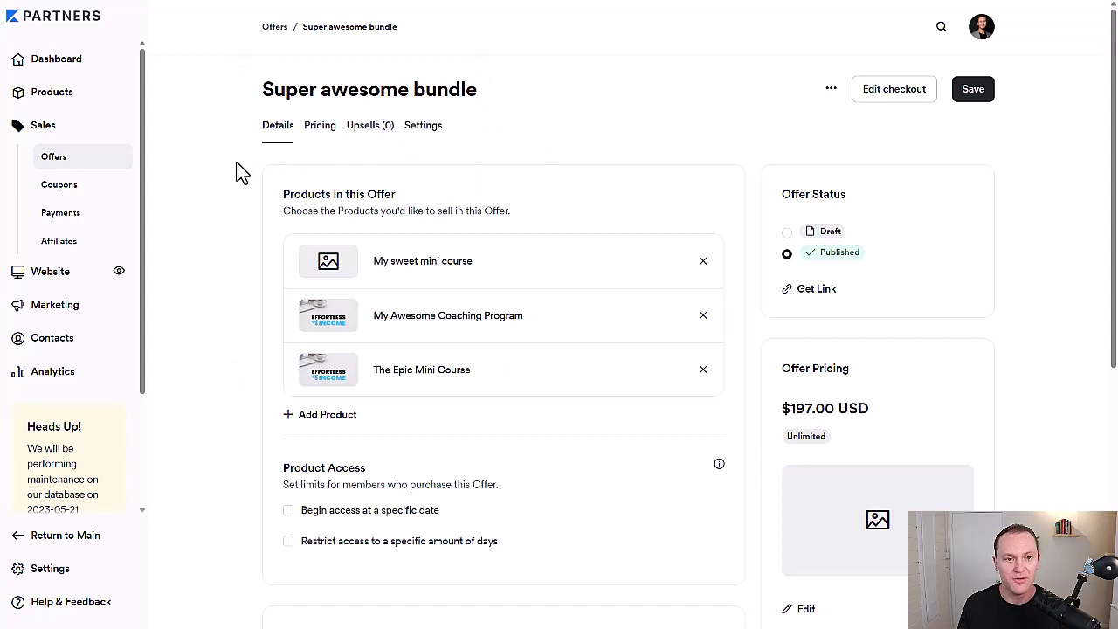
left_click_drag(266, 201, 412, 193)
left_click(576, 126)
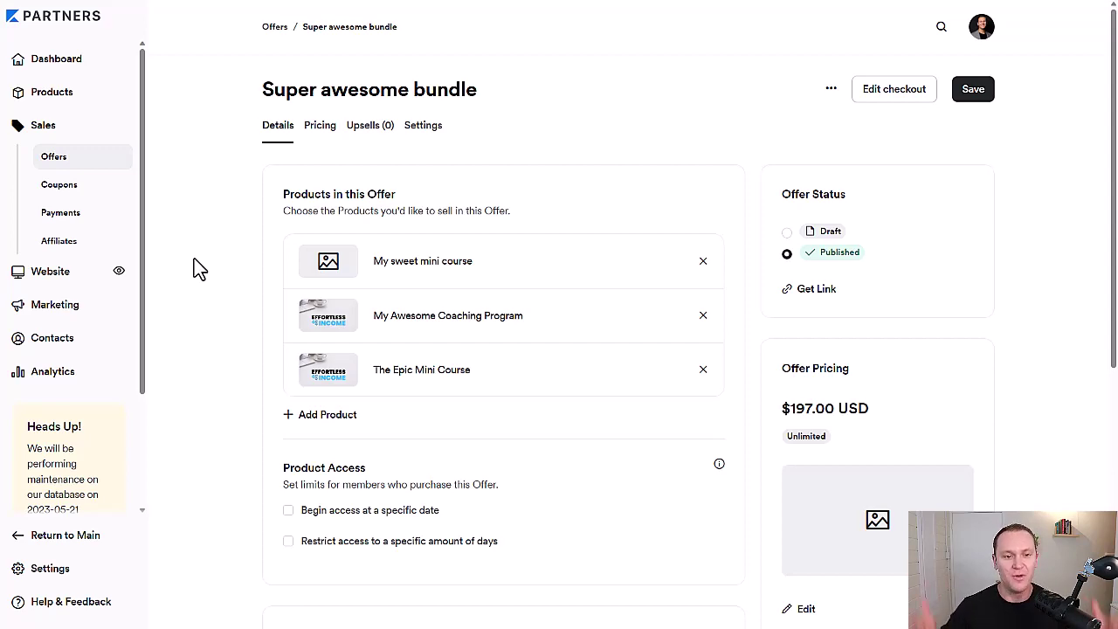
scroll(195, 267, "down", 1)
scroll(194, 268, "up", 1)
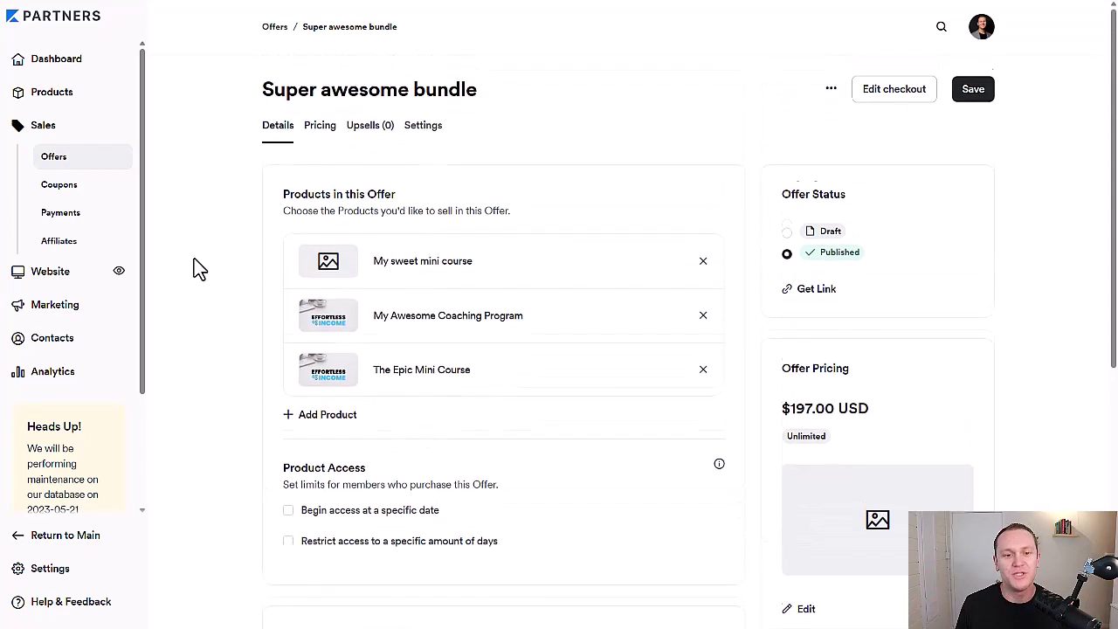
scroll(187, 276, "down", 2)
scroll(204, 282, "up", 2)
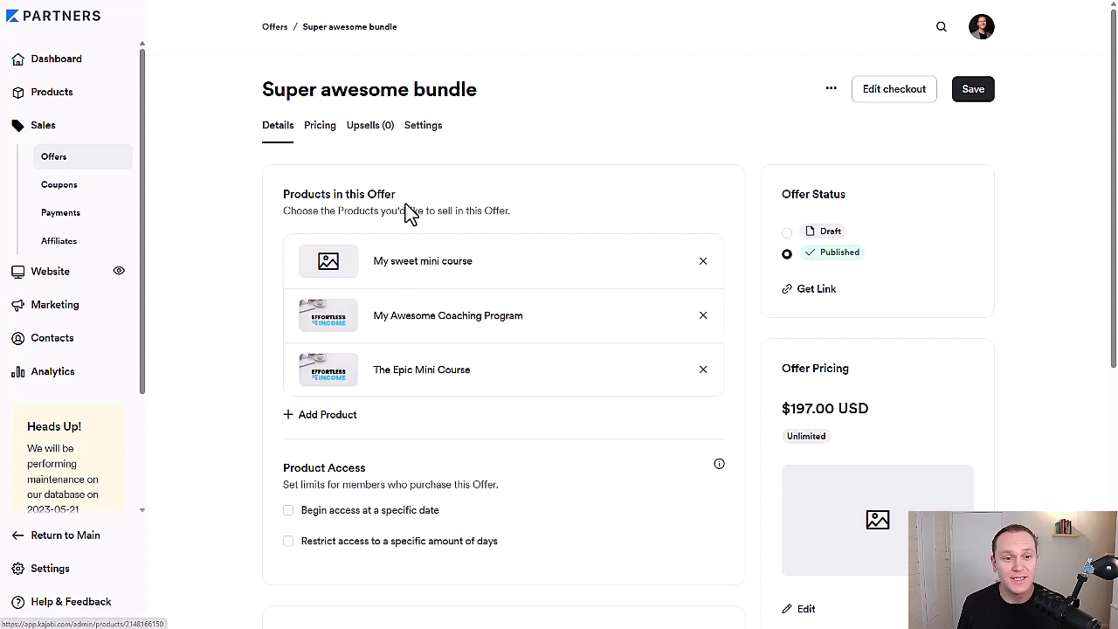
left_click_drag(402, 196, 275, 200)
left_click(219, 223)
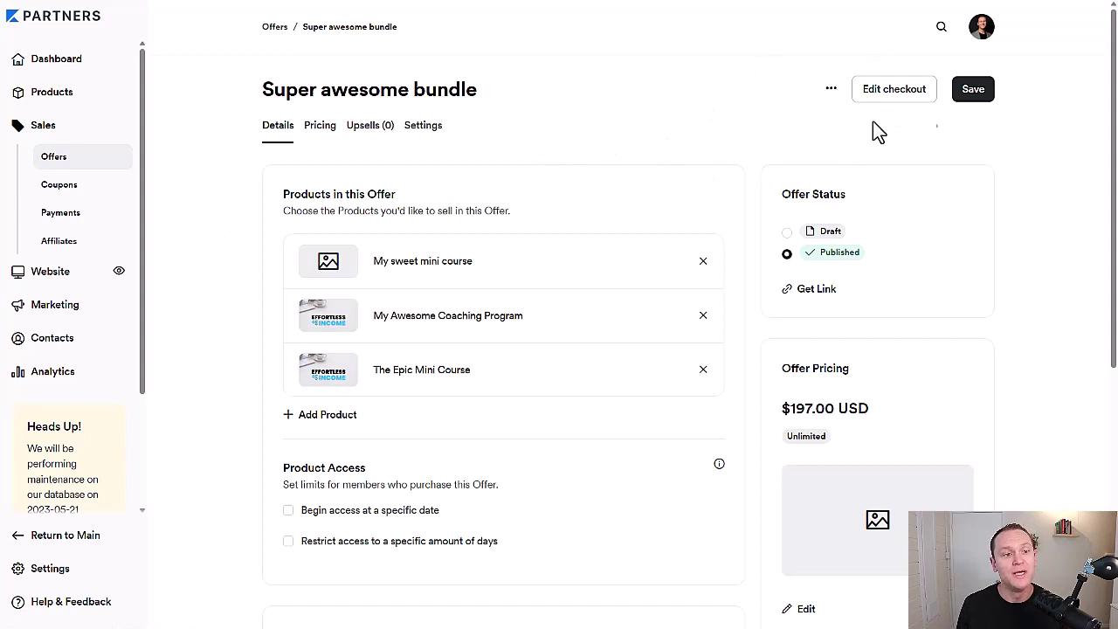
left_click(973, 89)
key("alt+Left")
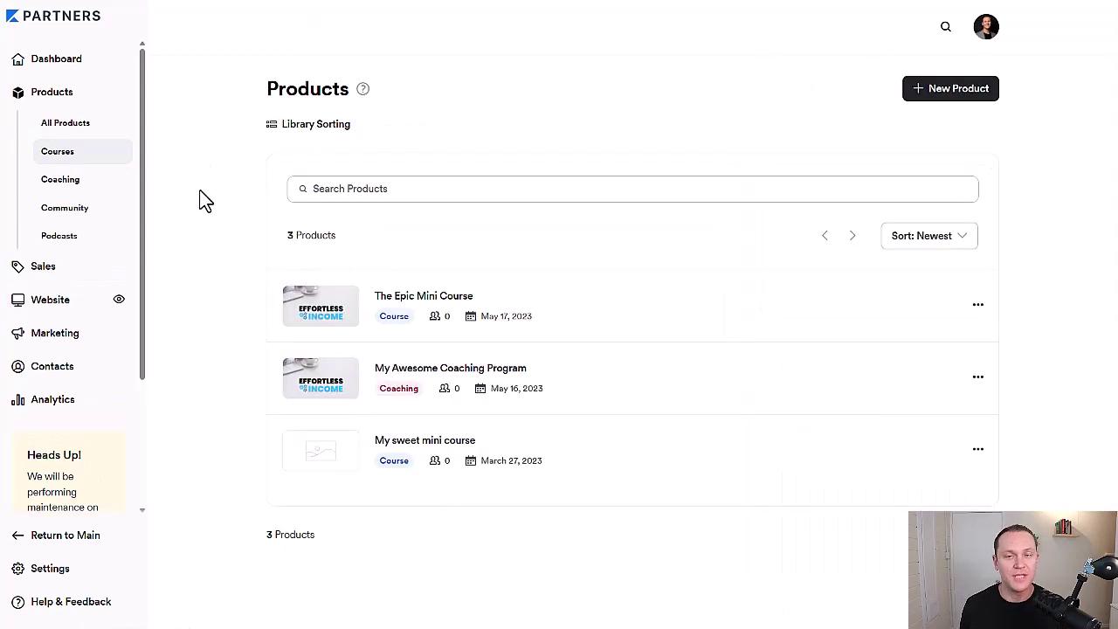